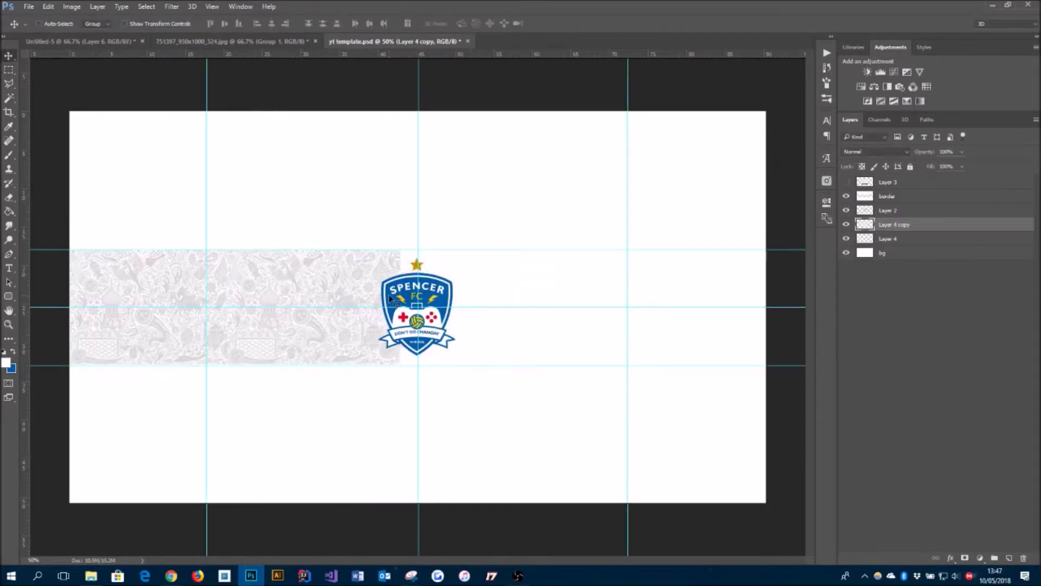
Select both doodle pattern layers and switch to the Move tool to spread them across the strip.
{"action": "left_click", "coordinate": [917, 241], "text": "shift"}
{"action": "key", "text": "v"}
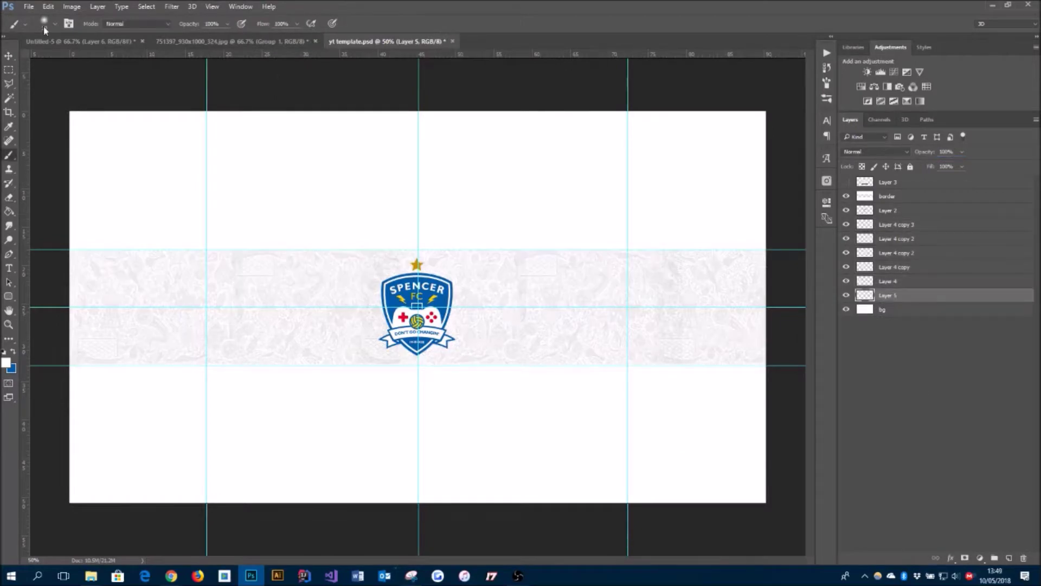
{"action": "key", "text": "Escape"}
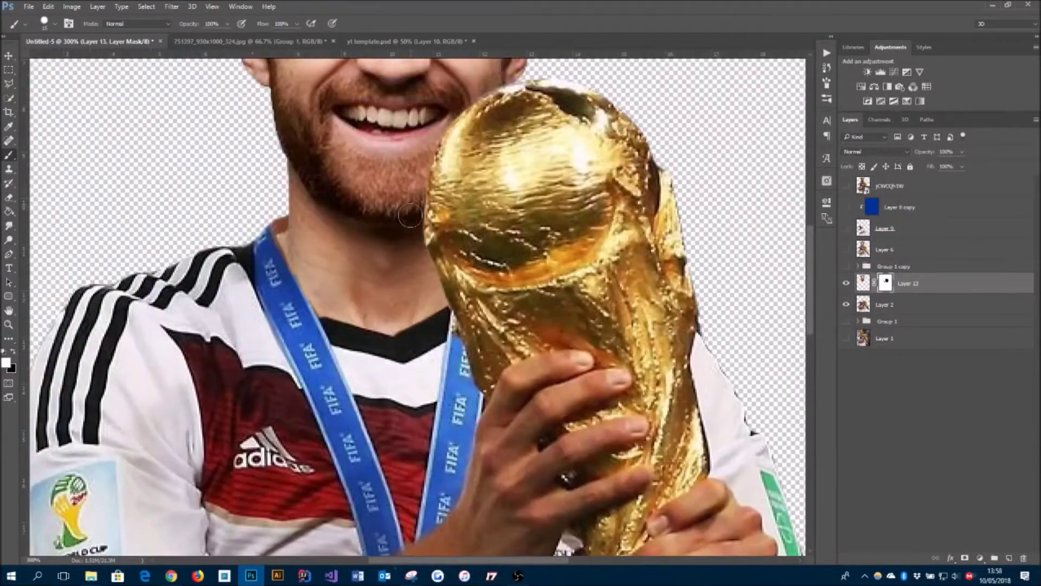
Zoom into the German player's trophy base and hand, and pick the Lasso for edge cleanup.
{"action": "scroll", "coordinate": [394, 383], "scroll_direction": "up", "scroll_amount": 1}
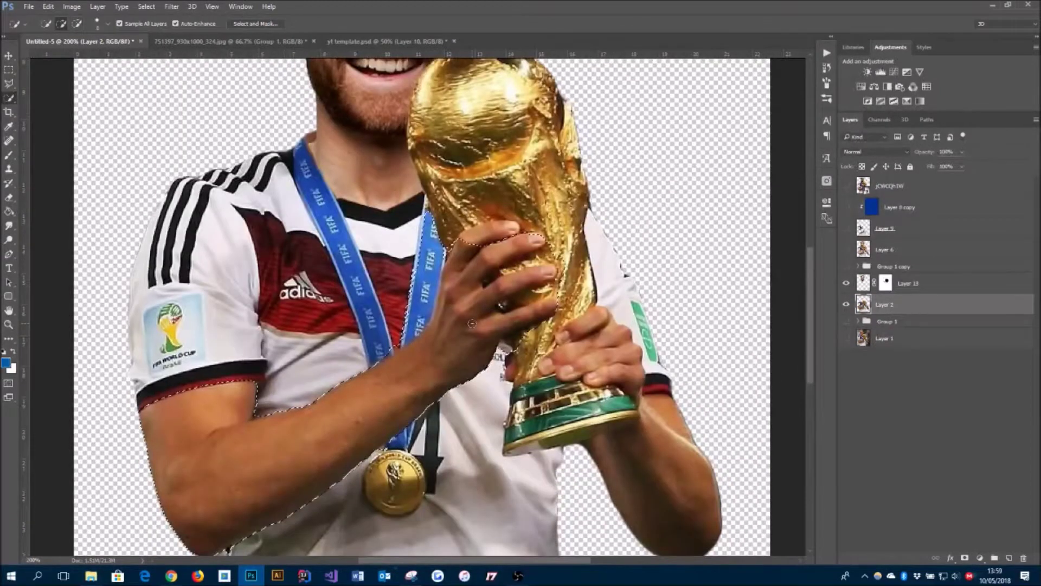
{"action": "left_click_drag", "start_coordinate": [403, 331], "coordinate": [314, 234]}
{"action": "scroll", "coordinate": [513, 340], "scroll_direction": "up", "scroll_amount": 1}
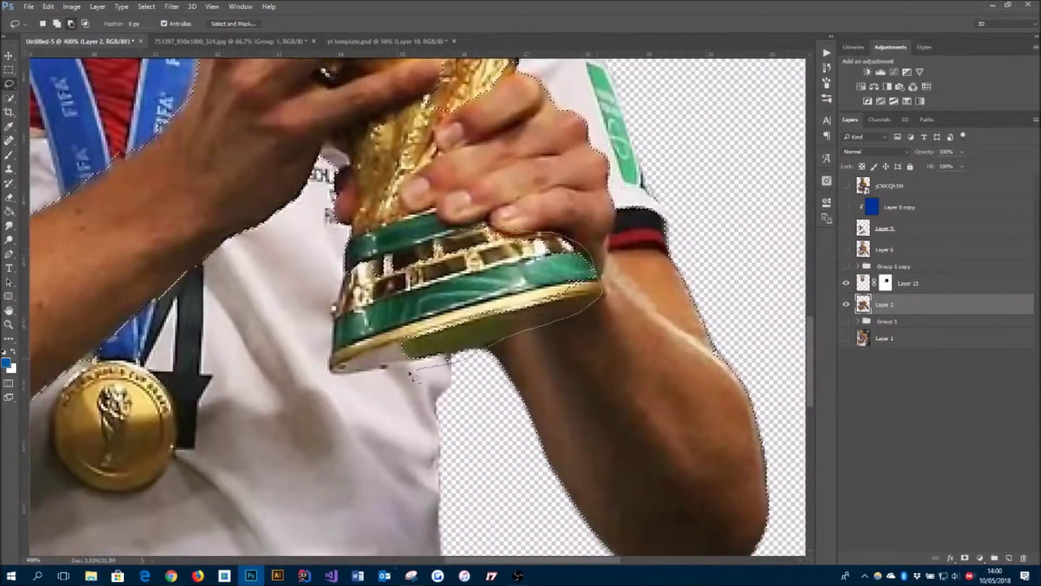
{"action": "key", "text": "l"}
{"action": "left_click_drag", "start_coordinate": [428, 149], "coordinate": [458, 230]}
{"action": "left_click_drag", "start_coordinate": [238, 98], "coordinate": [251, 245]}
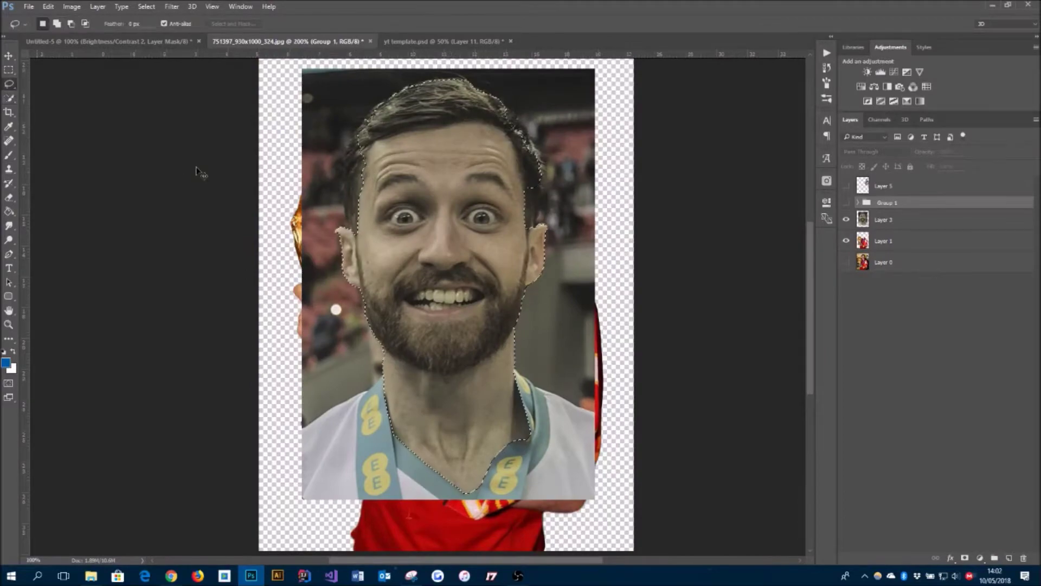
Bring the Spain player's neck and lanyard into view and set the brush tip for mask painting.
{"action": "scroll", "coordinate": [350, 330], "scroll_direction": "up", "scroll_amount": 3}
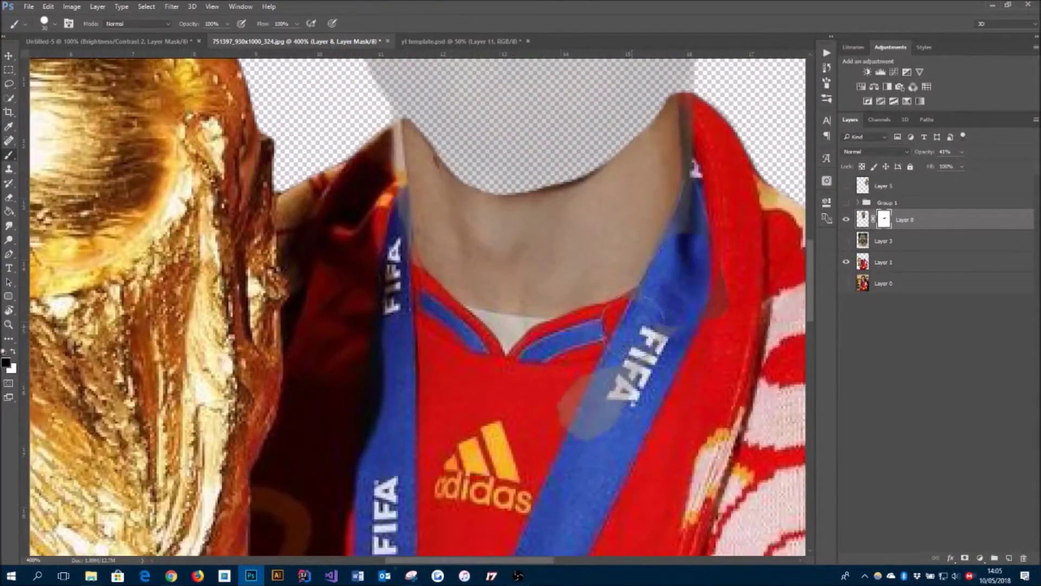
{"action": "left_click_drag", "start_coordinate": [697, 110], "coordinate": [628, 246]}
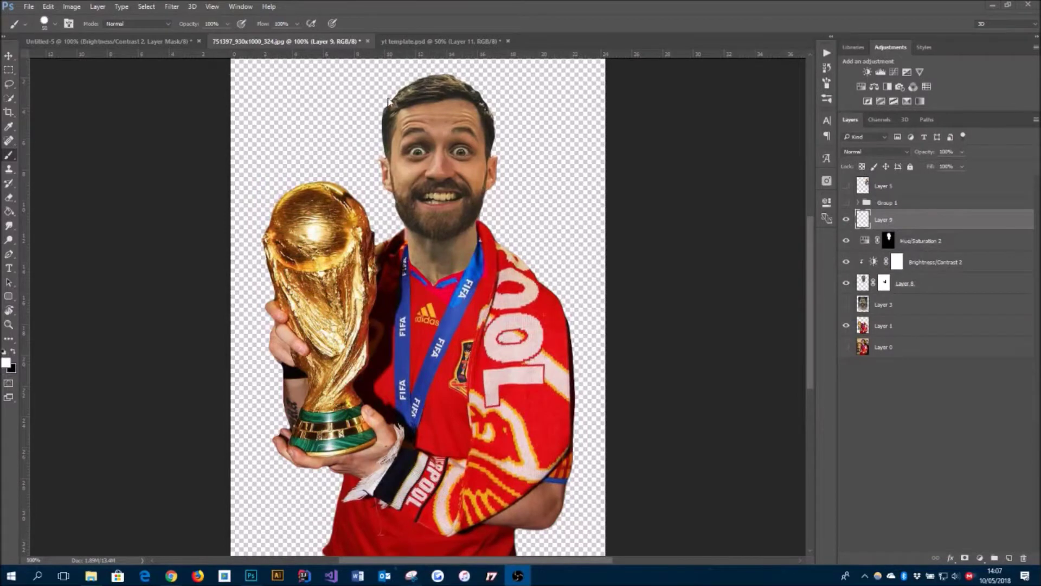
{"action": "right_click", "coordinate": [388, 100]}
Set the new layer's blend mode to Overlay, then return to the yt template banner.
{"action": "left_click", "coordinate": [876, 151]}
{"action": "left_click", "coordinate": [868, 238]}
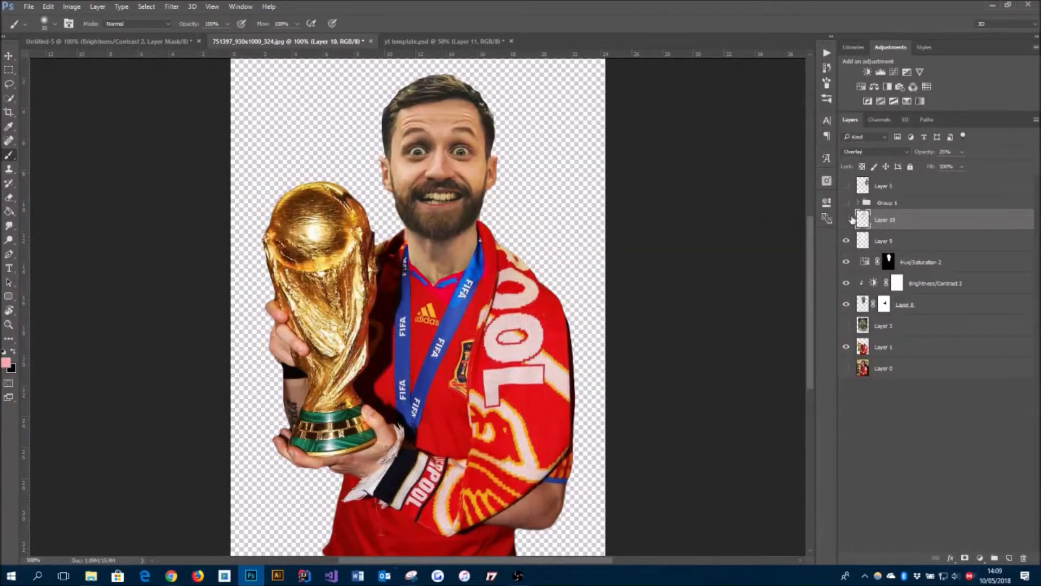
{"action": "left_click", "coordinate": [436, 47]}
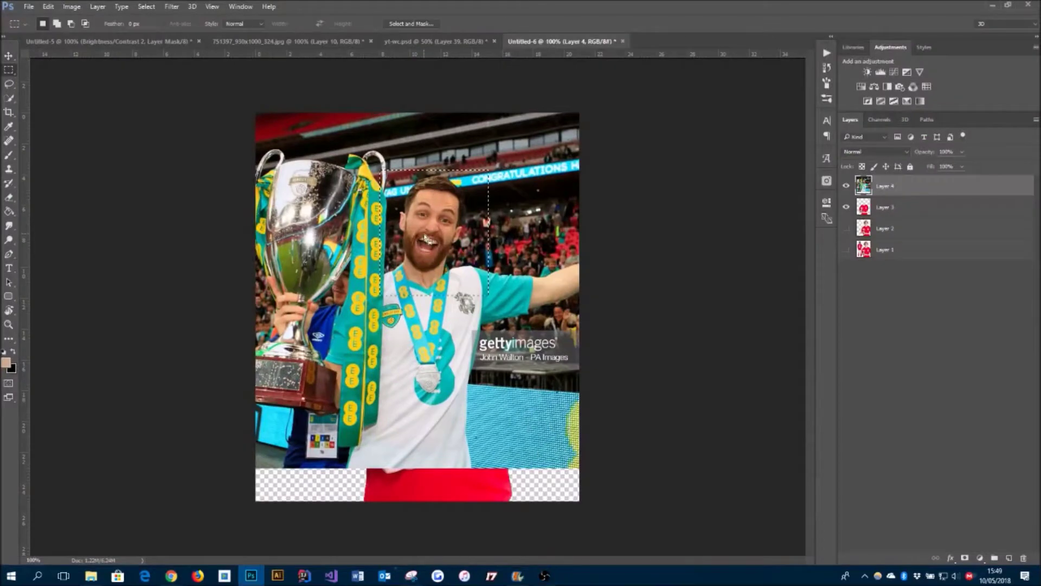
Lasso and refine the face in Select and Mask, then move the England-shirt player left of the crest.
{"action": "scroll", "coordinate": [417, 244], "scroll_direction": "up", "scroll_amount": 1}
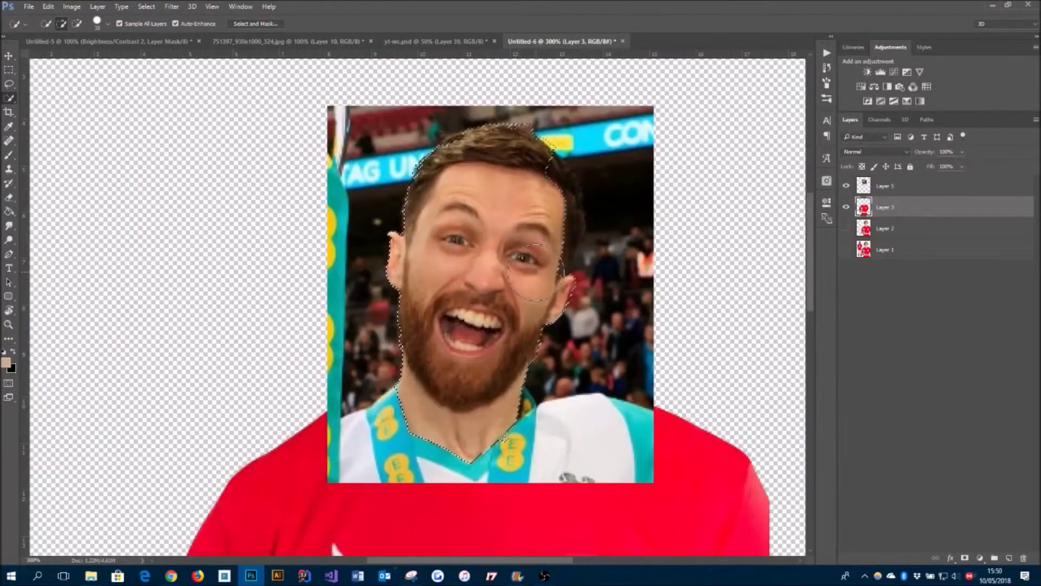
{"action": "scroll", "coordinate": [426, 260], "scroll_direction": "up", "scroll_amount": 1}
{"action": "key", "text": "l"}
{"action": "key", "text": "alt+ctrl+r"}
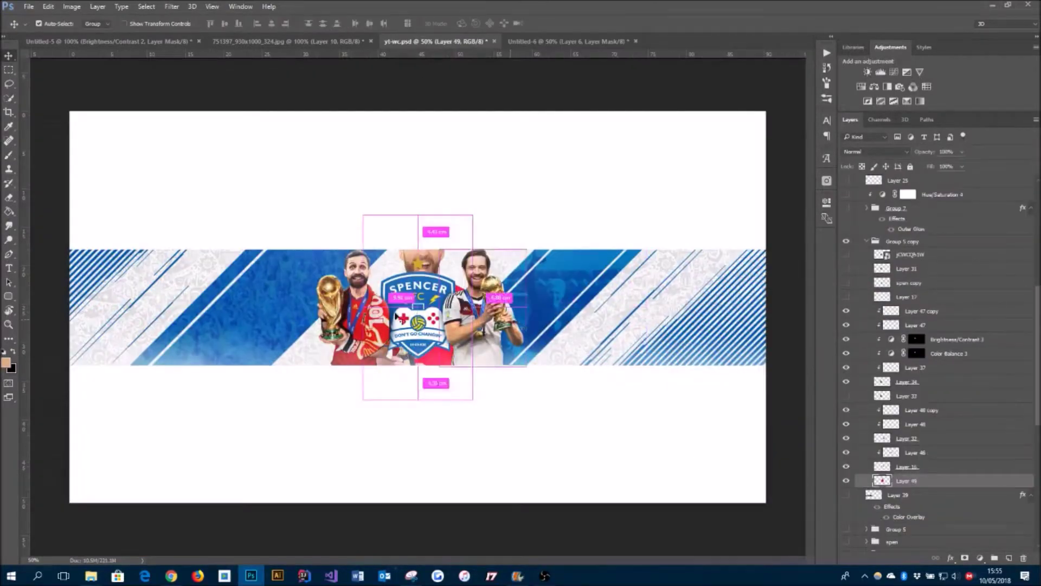
{"action": "left_click_drag", "start_coordinate": [397, 316], "coordinate": [303, 304]}
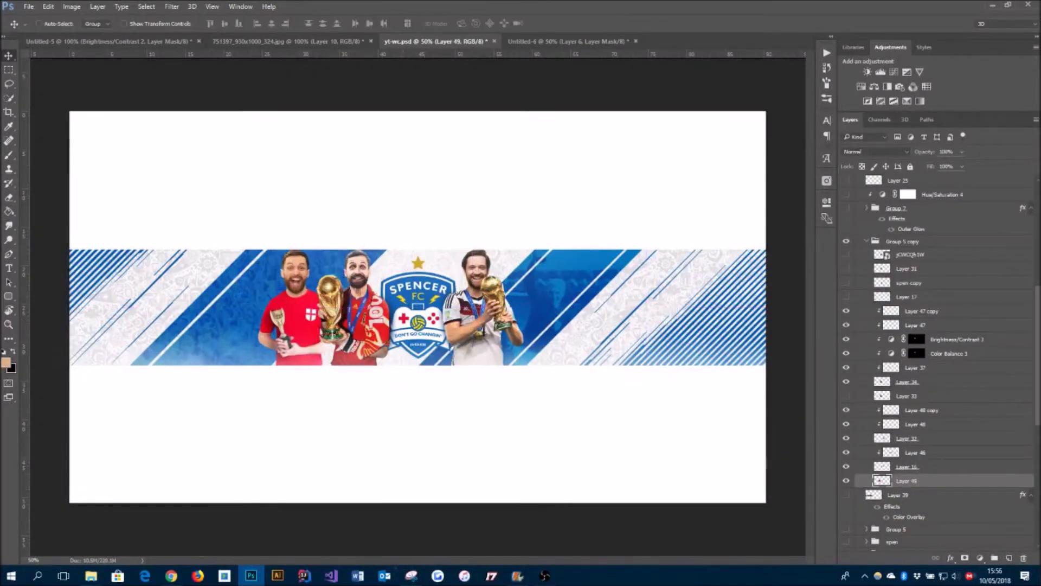
Paint the mask white with a size 40 brush and apply Camera Raw colour correction.
{"action": "scroll", "coordinate": [288, 291], "scroll_direction": "up", "scroll_amount": 3}
{"action": "right_click", "coordinate": [323, 201]}
{"action": "key", "text": "Return"}
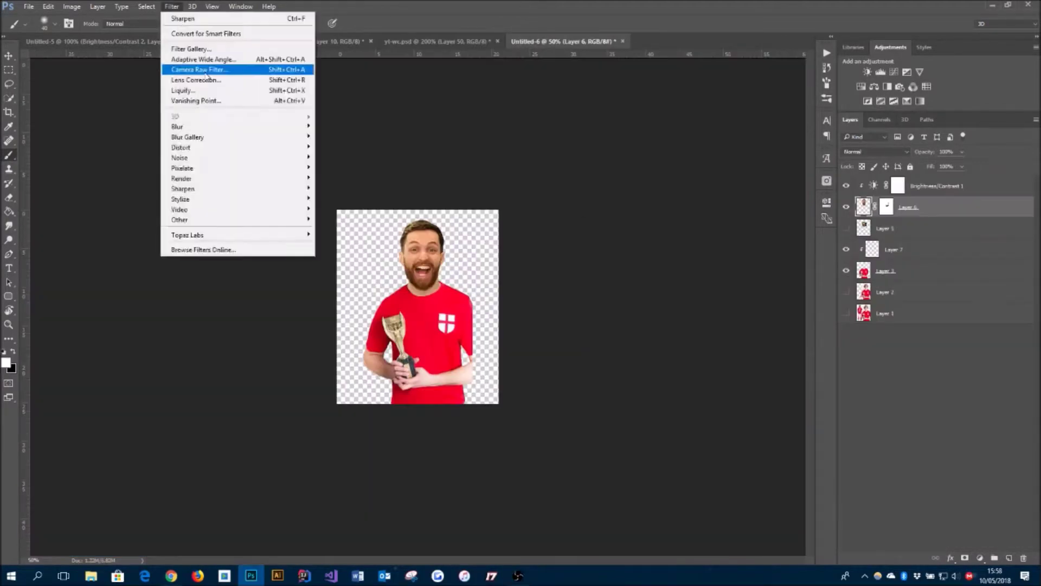
{"action": "left_click", "coordinate": [206, 70]}
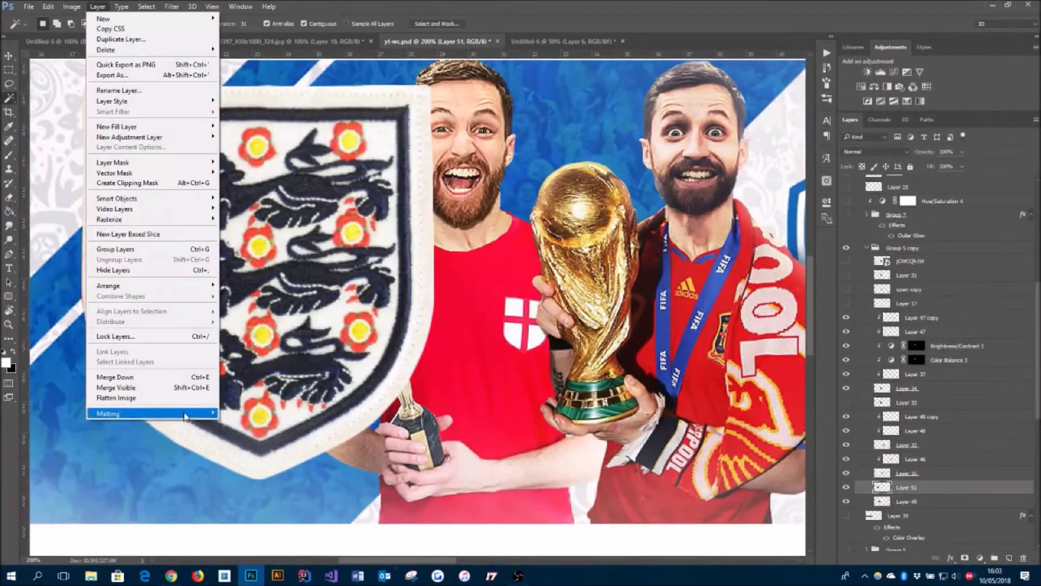
{"action": "right_click", "coordinate": [584, 309]}
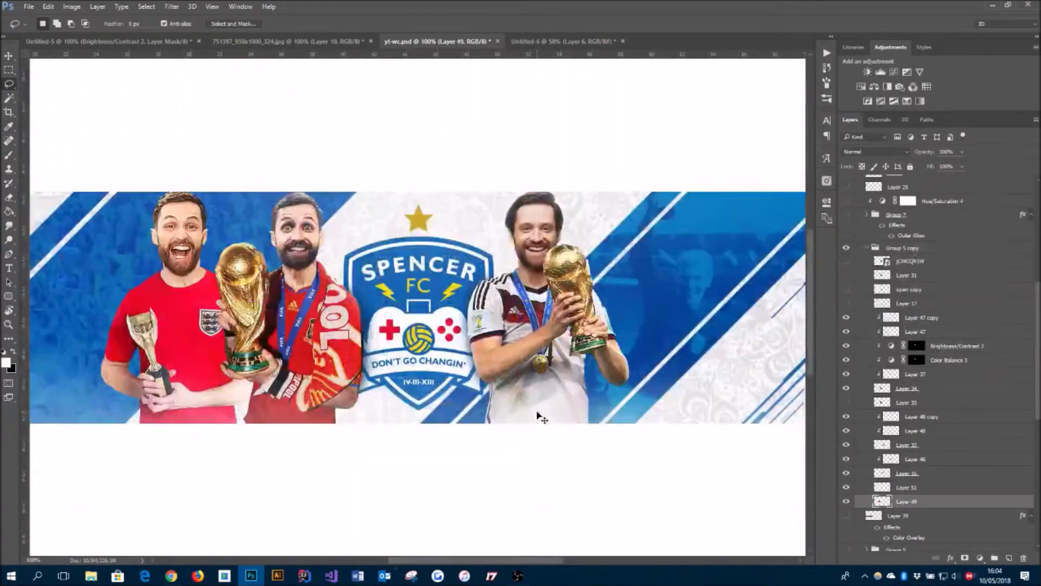
Duplicate the touch-up layer on the two left players and view the whole banner again.
{"action": "key", "text": "ctrl+plus"}
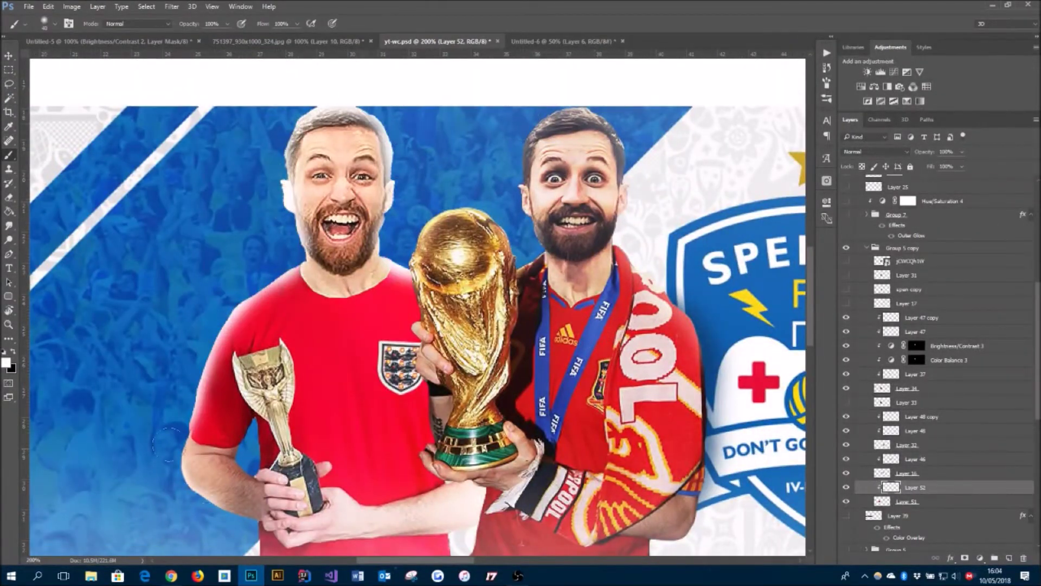
{"action": "key", "text": "ctrl+j"}
{"action": "key", "text": "ctrl+minus"}
{"action": "key", "text": "ctrl+minus"}
{"action": "key", "text": "ctrl+minus"}
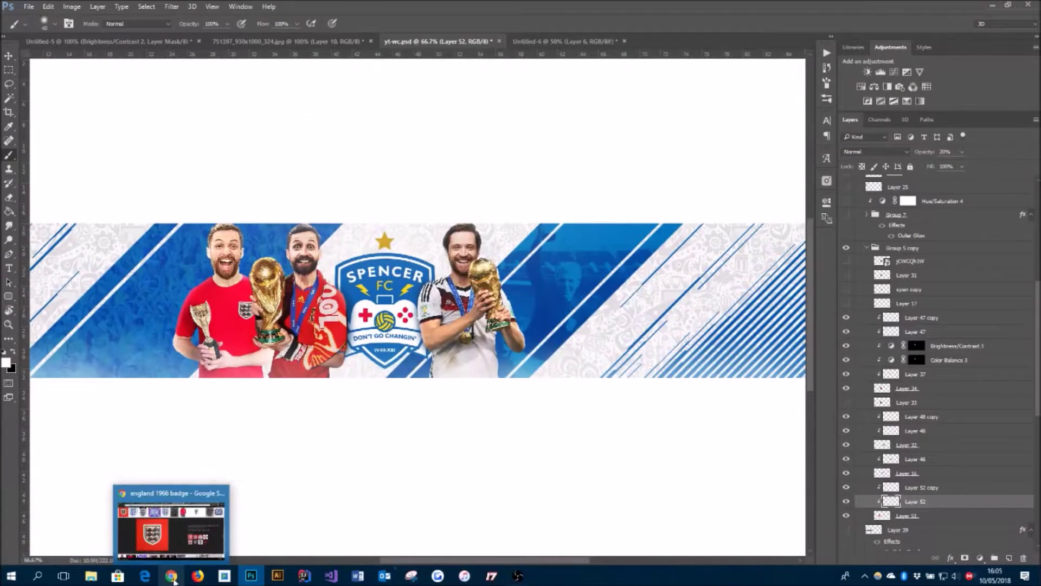
Browse the Google Images trophy search results in Chrome for a World Cup-winner photo.
{"action": "left_click", "coordinate": [175, 568]}
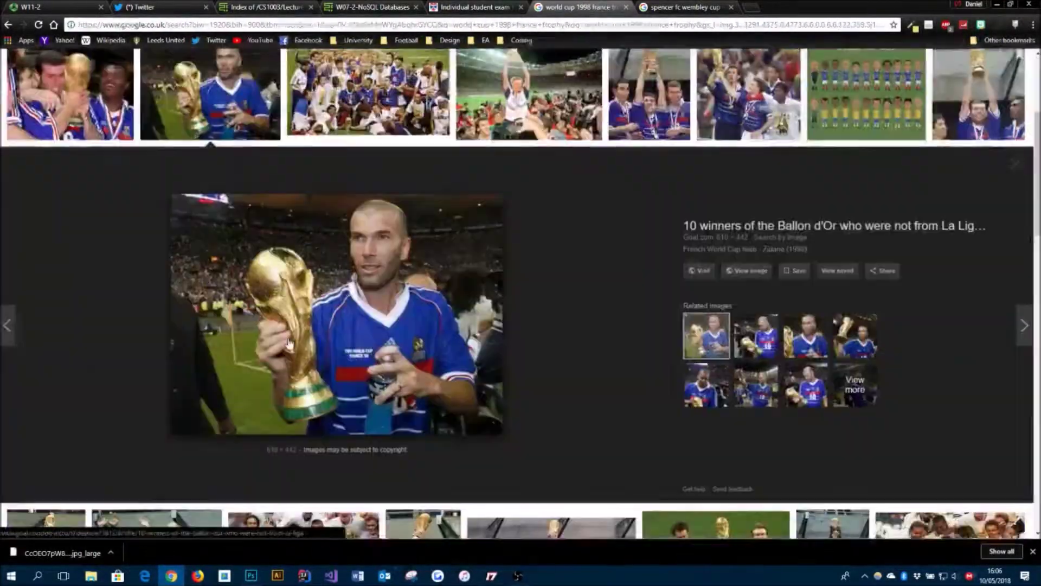
{"action": "key", "text": "Escape"}
{"action": "scroll", "coordinate": [548, 232], "scroll_direction": "down", "scroll_amount": 5}
{"action": "scroll", "coordinate": [548, 232], "scroll_direction": "down", "scroll_amount": 5}
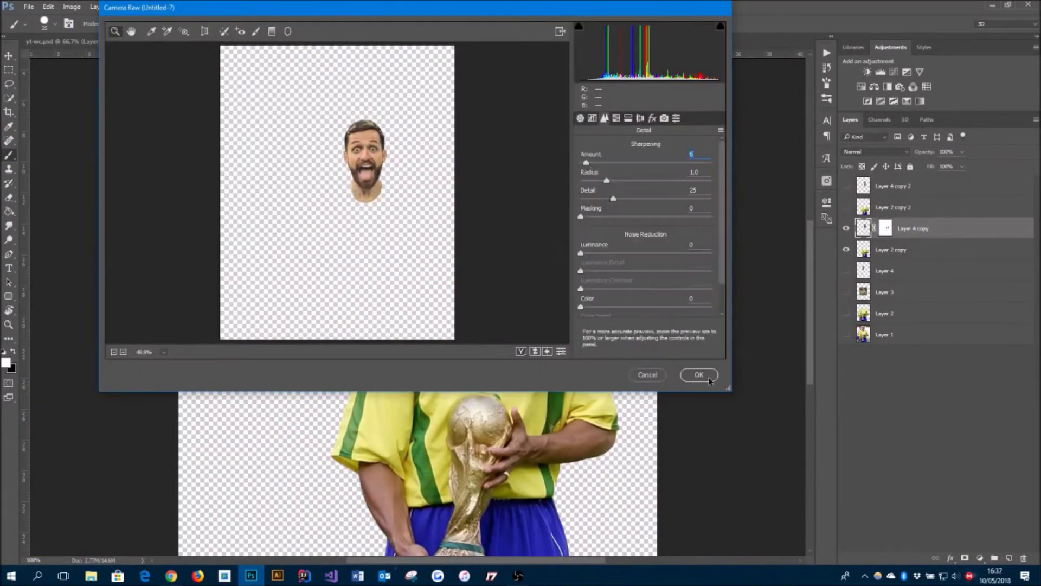
Apply the Camera Raw correction to the Brazil player's trophy and scroll around to review it.
{"action": "left_click", "coordinate": [709, 380]}
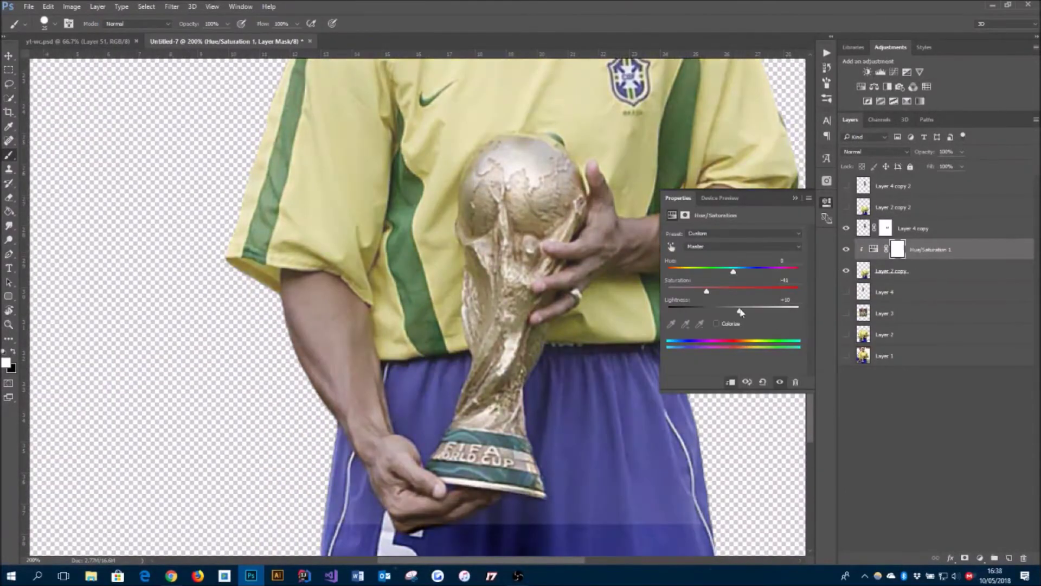
{"action": "scroll", "coordinate": [251, 248], "scroll_direction": "down", "scroll_amount": 10}
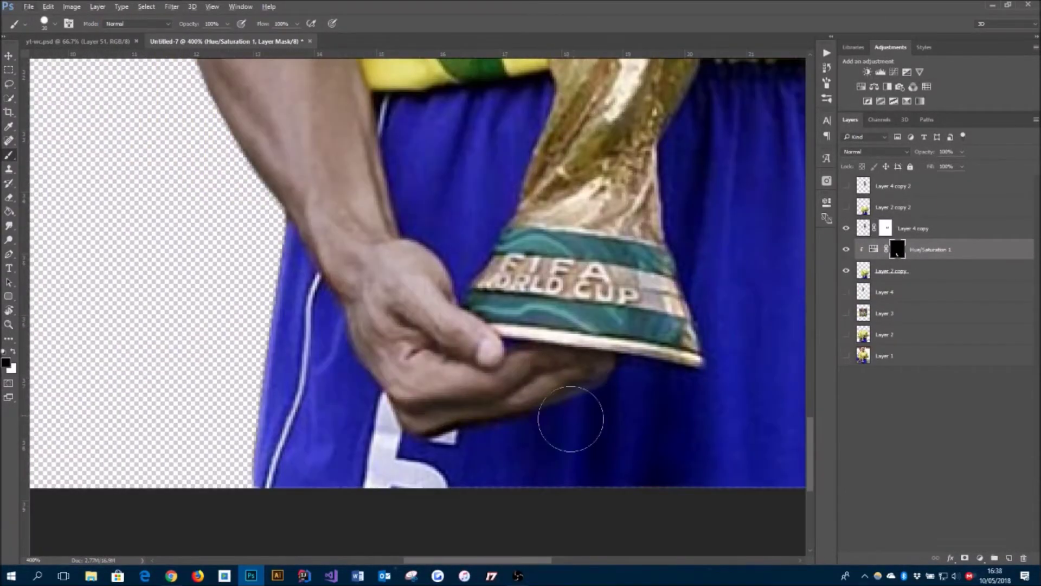
{"action": "scroll", "coordinate": [558, 426], "scroll_direction": "up", "scroll_amount": 10}
{"action": "scroll", "coordinate": [546, 255], "scroll_direction": "right", "scroll_amount": 8}
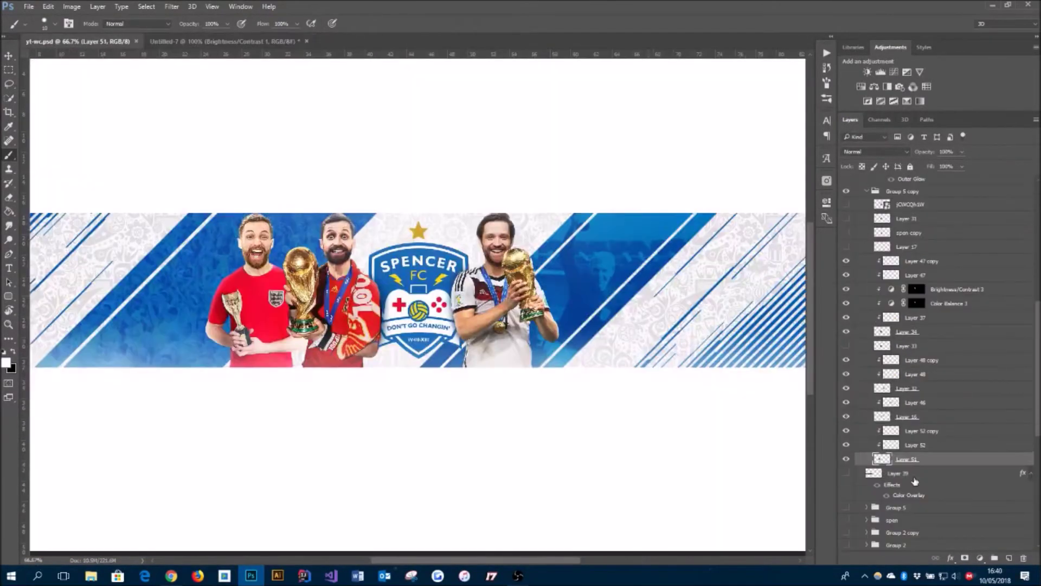
Zoom in on the two right-hand players and duplicate the Brazil player's layer.
{"action": "key", "text": "ctrl+1"}
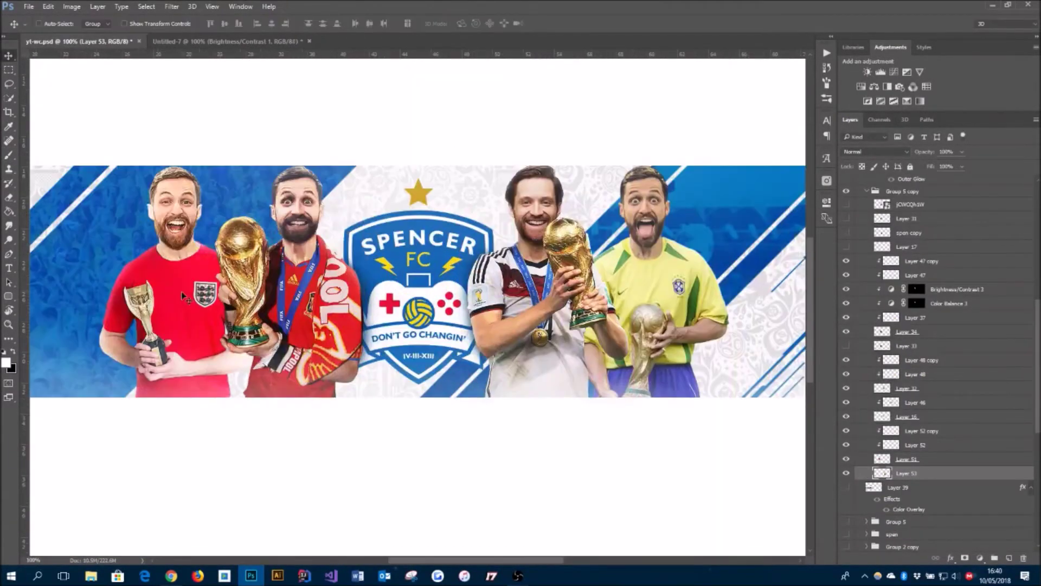
{"action": "key", "text": "ctrl+plus"}
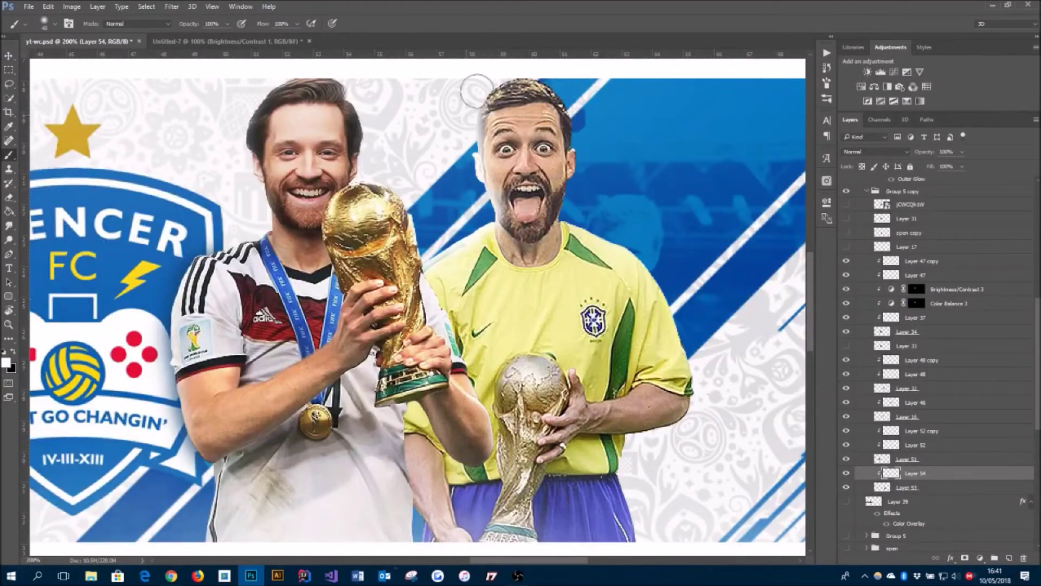
{"action": "key", "text": "ctrl+j"}
{"action": "key", "text": "ctrl+1"}
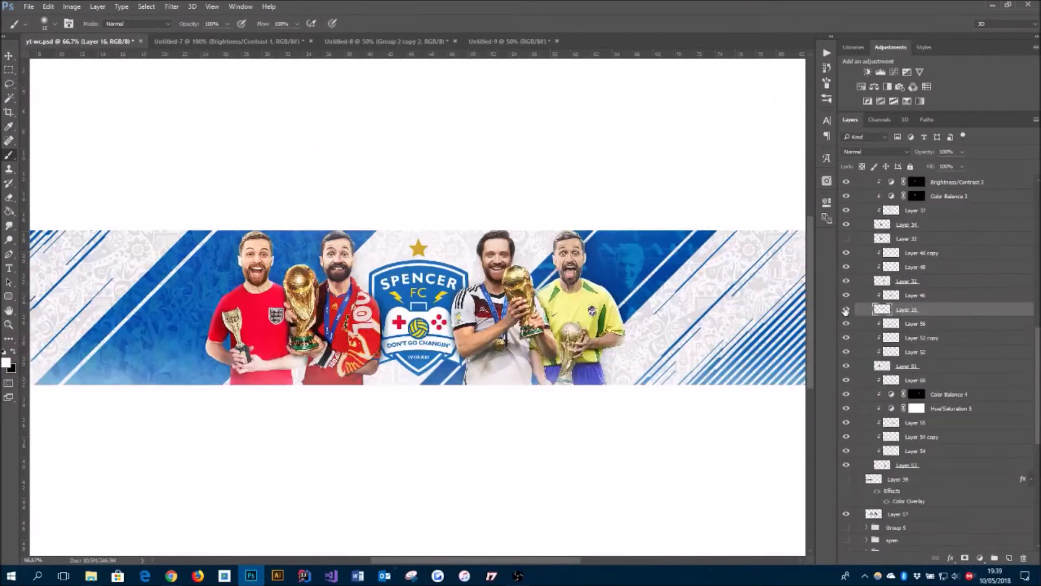
Swap the German and Spain players around the crest and select the Brazil player's layers.
{"action": "left_click_drag", "start_coordinate": [570, 271], "coordinate": [575, 271]}
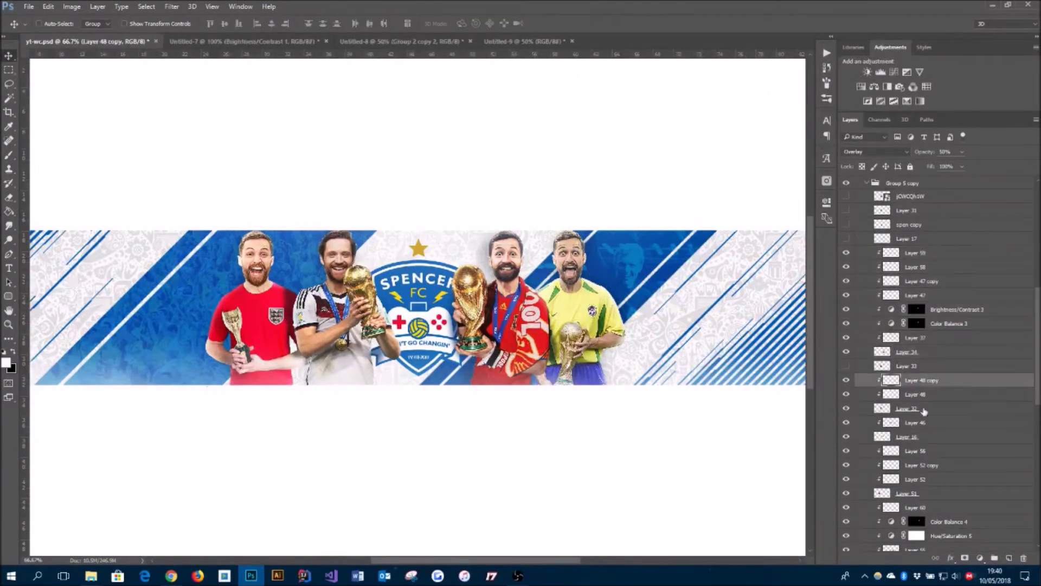
{"action": "scroll", "coordinate": [917, 383], "scroll_direction": "down", "scroll_amount": 3}
{"action": "left_click", "coordinate": [916, 422]}
{"action": "left_click", "coordinate": [906, 507], "text": "shift"}
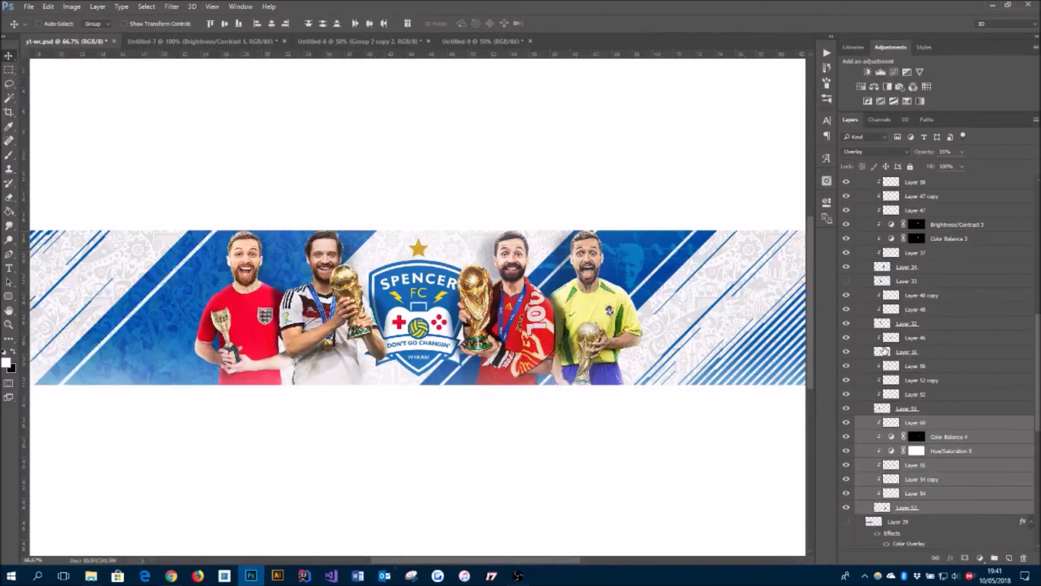
{"action": "key", "text": "ctrl+plus"}
Add a new empty shading layer and set up a black brush to paint it.
{"action": "key", "text": "ctrl+alt+shift+n"}
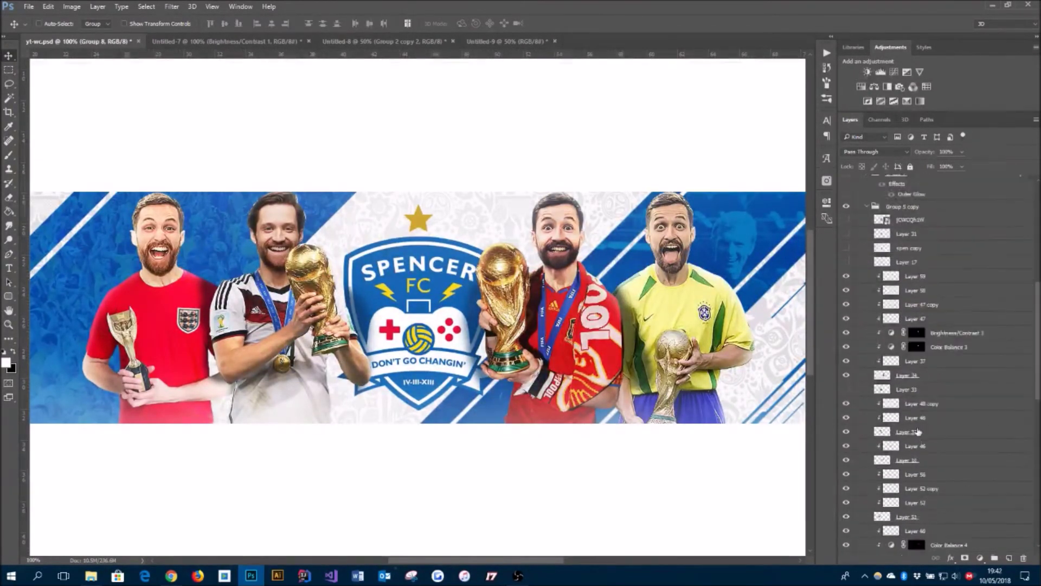
{"action": "key", "text": "b"}
{"action": "key", "text": "x"}
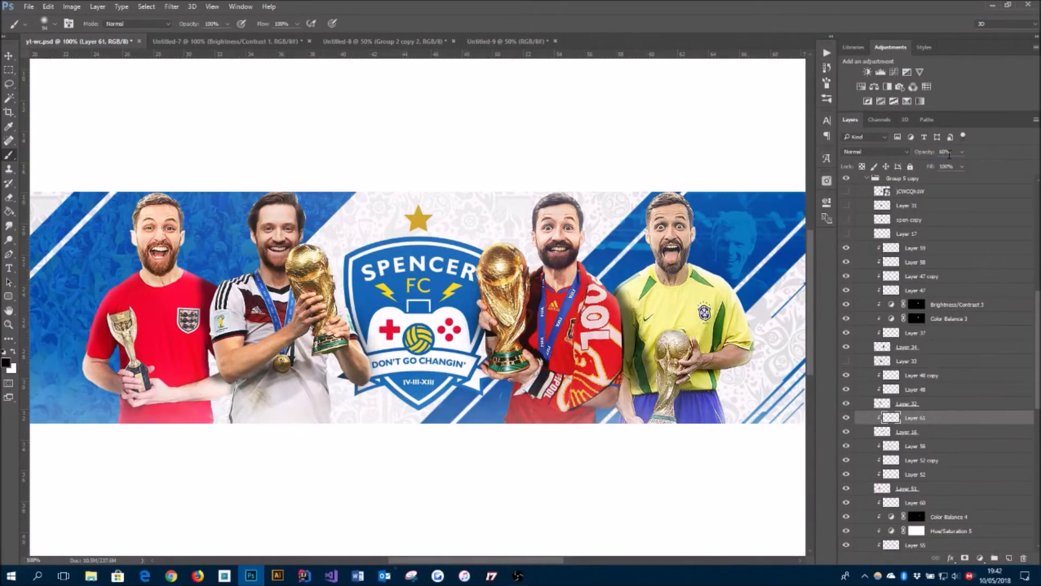
{"action": "scroll", "coordinate": [904, 408], "scroll_direction": "down", "scroll_amount": 5}
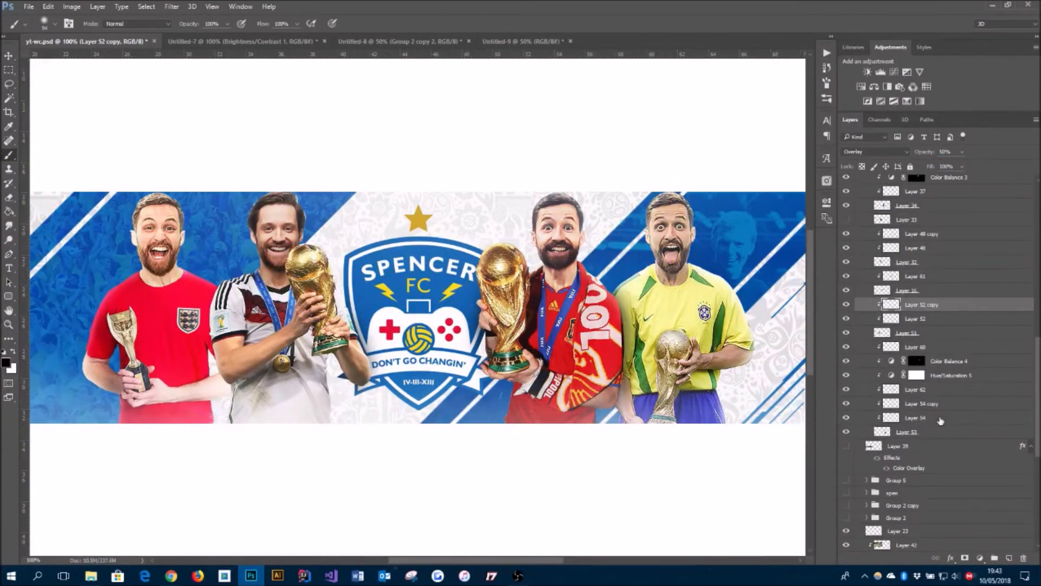